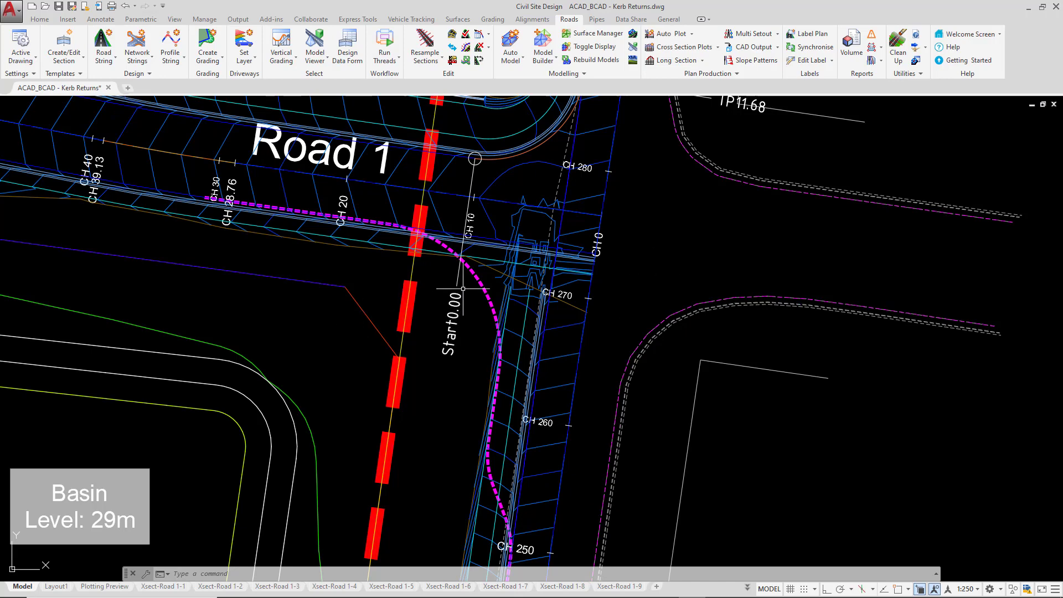
Step: Select the kerb-return polyline and inspect its lower end and its Road 1 end
{"action": "left_click", "coordinate": [479, 278]}
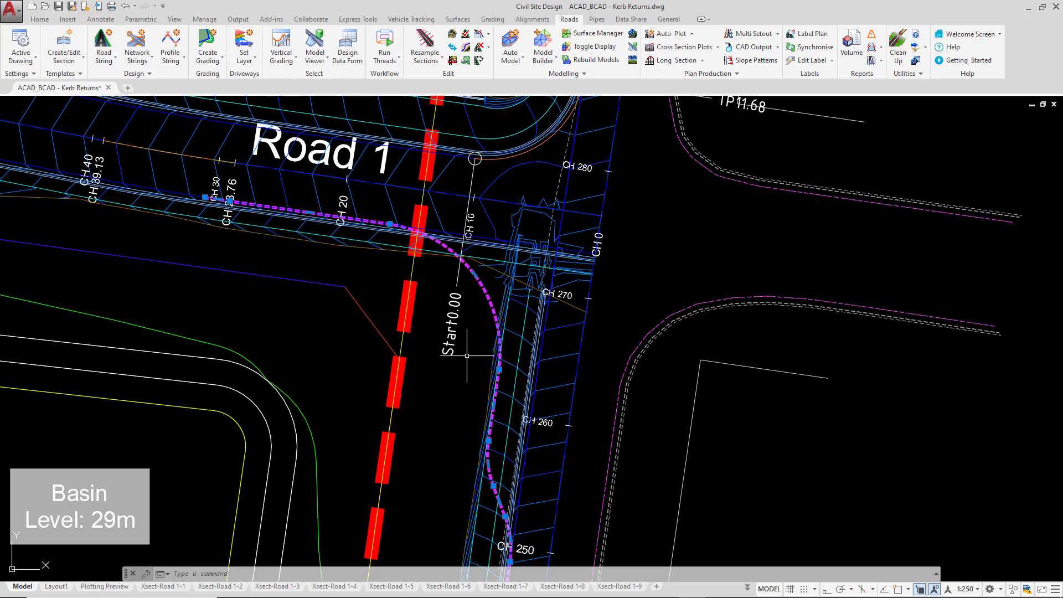
{"action": "middle_click_drag", "start_coordinate": [449, 391], "coordinate": [446, 266]}
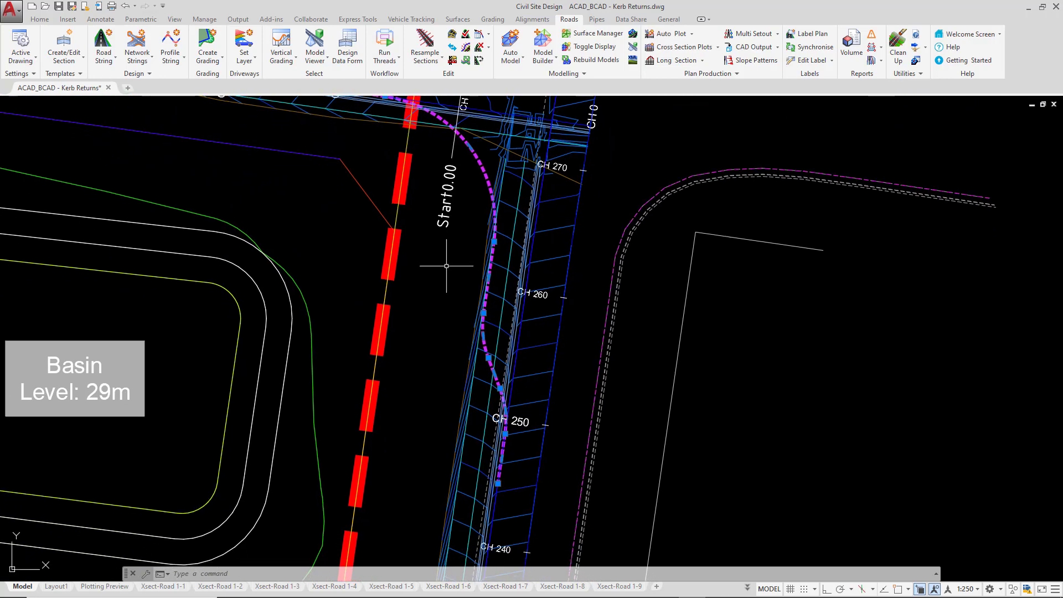
{"action": "left_click", "coordinate": [508, 481]}
{"action": "scroll", "coordinate": [508, 483], "scroll_direction": "up", "scroll_amount": 5}
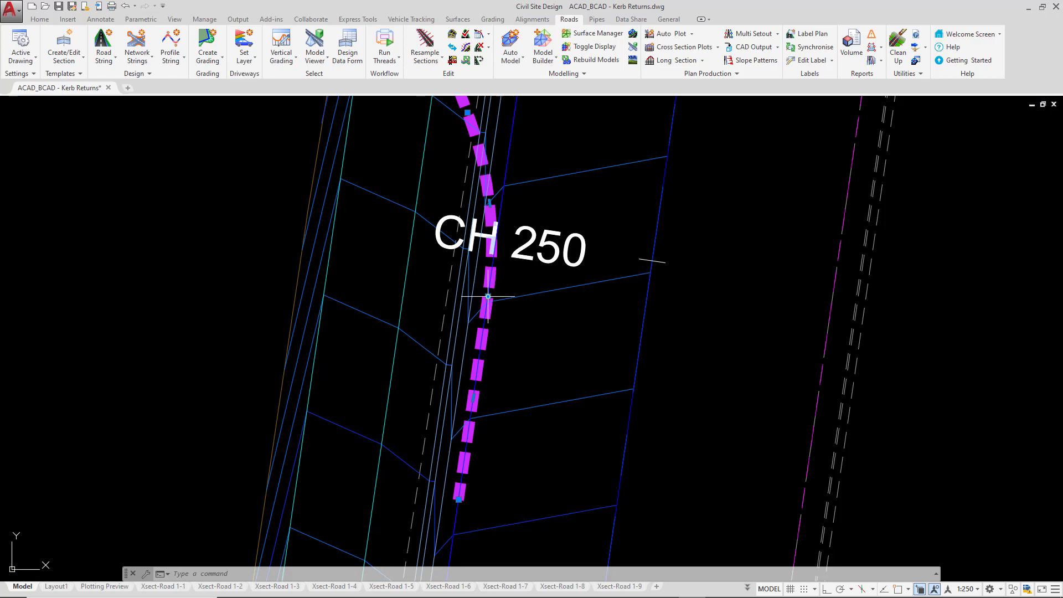
{"action": "scroll", "coordinate": [540, 369], "scroll_direction": "down", "scroll_amount": 6}
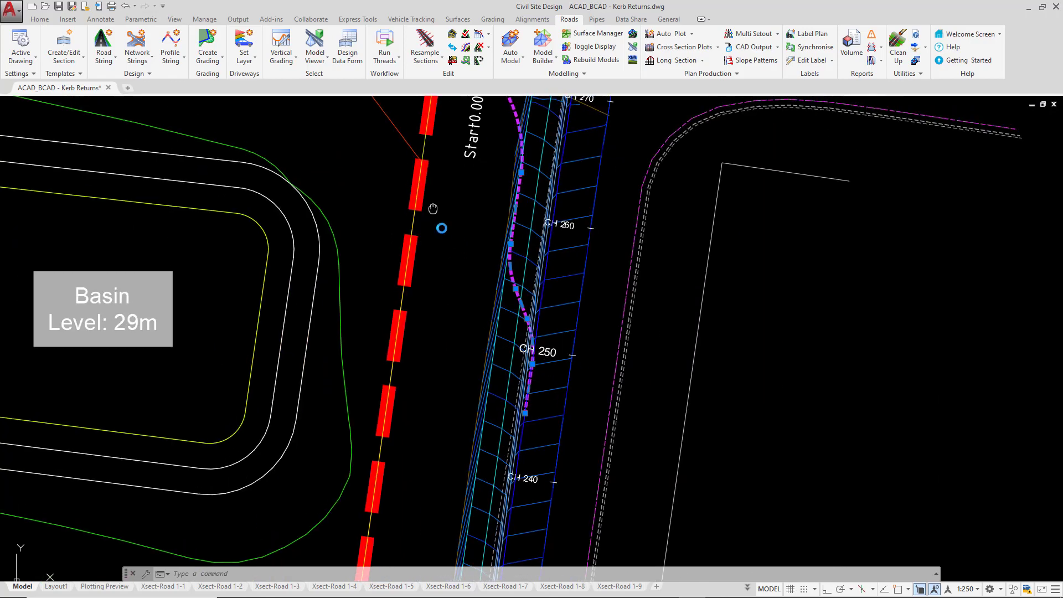
{"action": "middle_click_drag", "start_coordinate": [439, 220], "coordinate": [546, 427]}
{"action": "scroll", "coordinate": [476, 225], "scroll_direction": "up", "scroll_amount": 3}
{"action": "scroll", "coordinate": [476, 225], "scroll_direction": "up", "scroll_amount": 2}
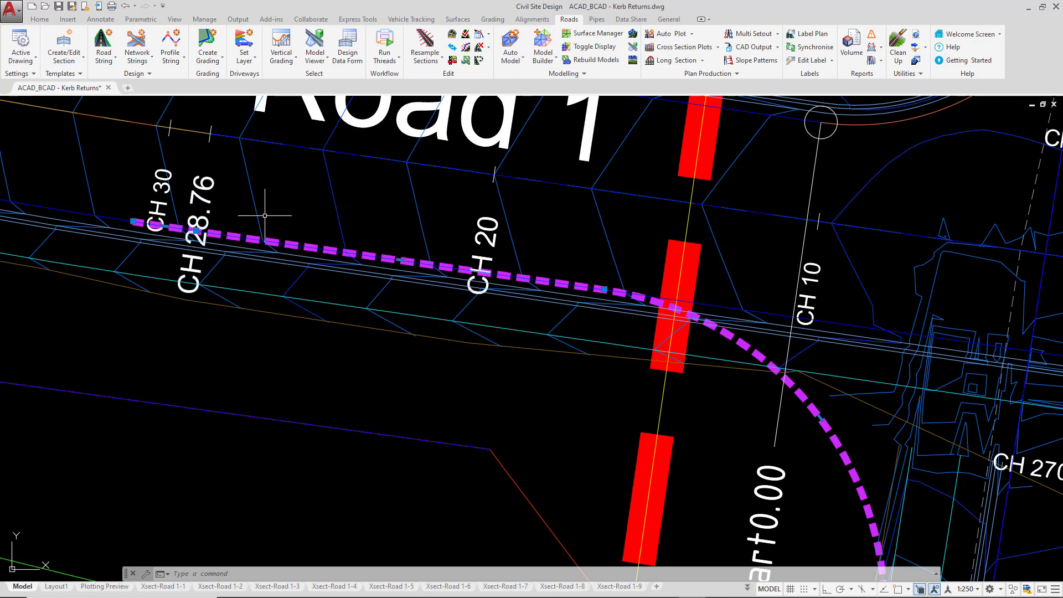
{"action": "scroll", "coordinate": [263, 210], "scroll_direction": "down", "scroll_amount": 3}
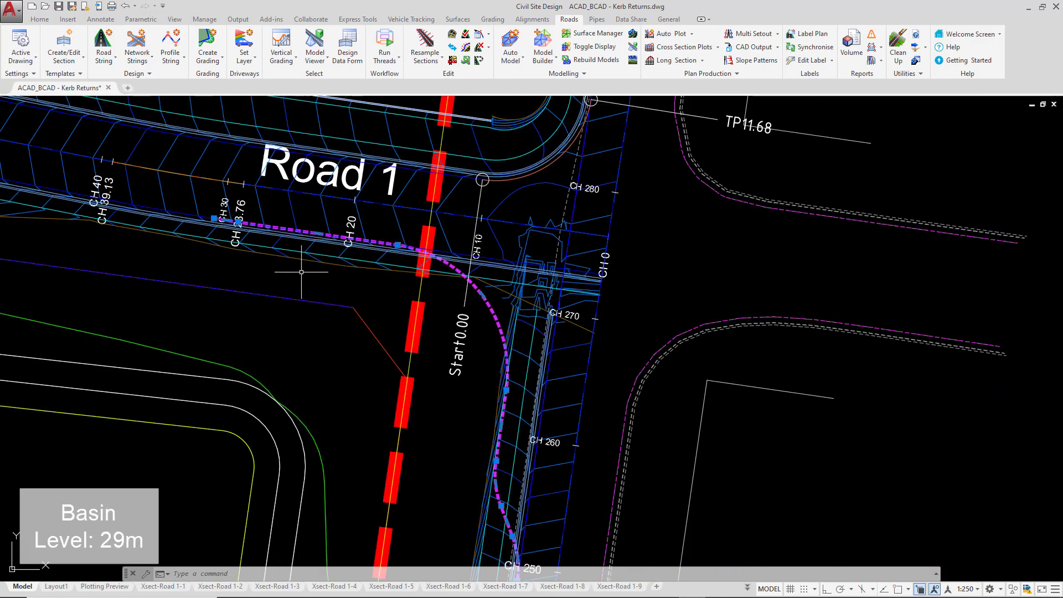
Step: Inspect the CH 240–270 kerb stretch and Road 1's CH 0–40 labels, then deselect the polyline
{"action": "middle_click_drag", "start_coordinate": [484, 443], "coordinate": [448, 290]}
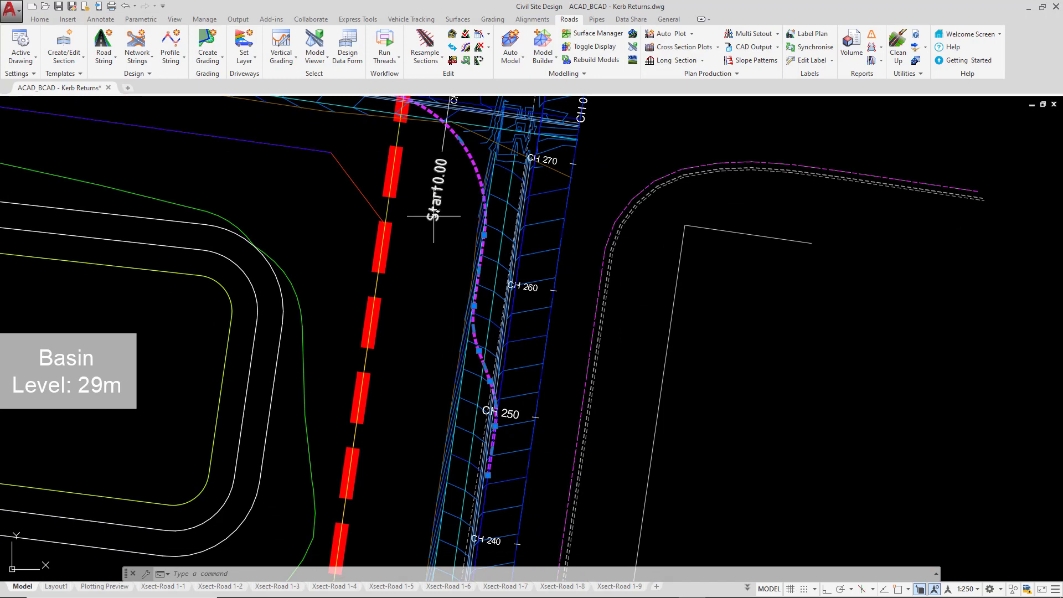
{"action": "mouse_move", "coordinate": [419, 171]}
{"action": "middle_mouse_down"}
{"action": "mouse_move", "coordinate": [438, 268]}
{"action": "mouse_move", "coordinate": [394, 153]}
{"action": "middle_mouse_up"}
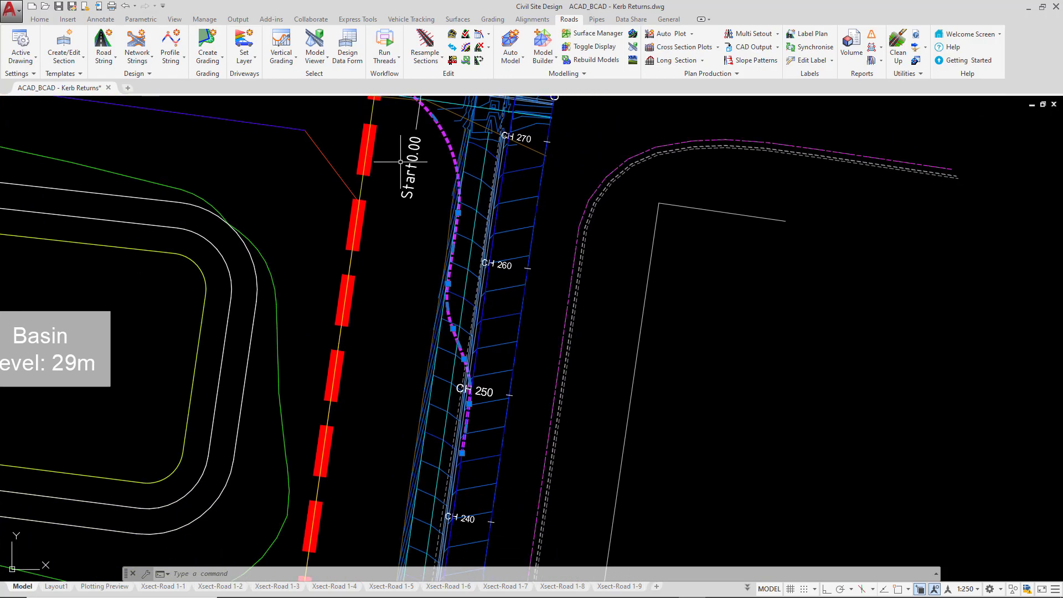
{"action": "scroll", "coordinate": [475, 382], "scroll_direction": "up", "scroll_amount": 4}
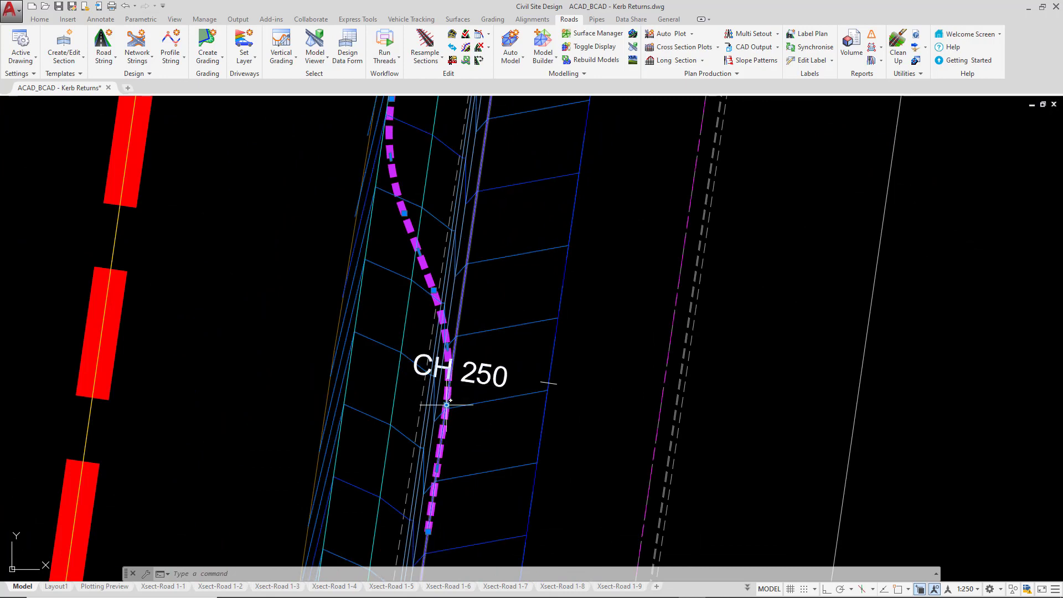
{"action": "mouse_move", "coordinate": [447, 405]}
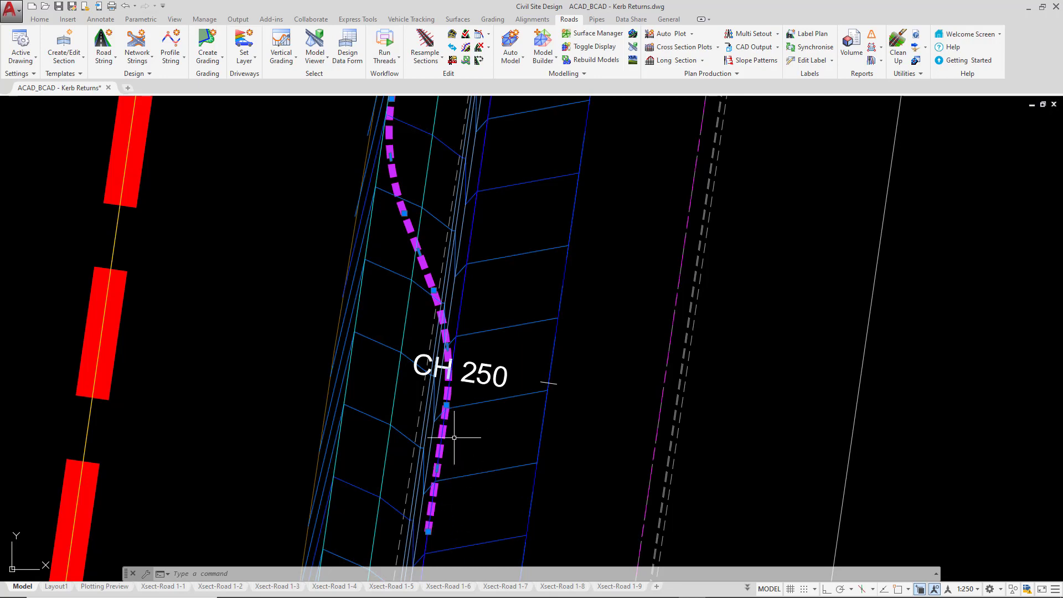
{"action": "scroll", "coordinate": [454, 430], "scroll_direction": "down", "scroll_amount": 2}
{"action": "scroll", "coordinate": [541, 474], "scroll_direction": "down", "scroll_amount": 2}
{"action": "scroll", "coordinate": [389, 214], "scroll_direction": "up", "scroll_amount": 1}
{"action": "middle_click_drag", "start_coordinate": [389, 214], "coordinate": [472, 360]}
{"action": "scroll", "coordinate": [310, 183], "scroll_direction": "up", "scroll_amount": 2}
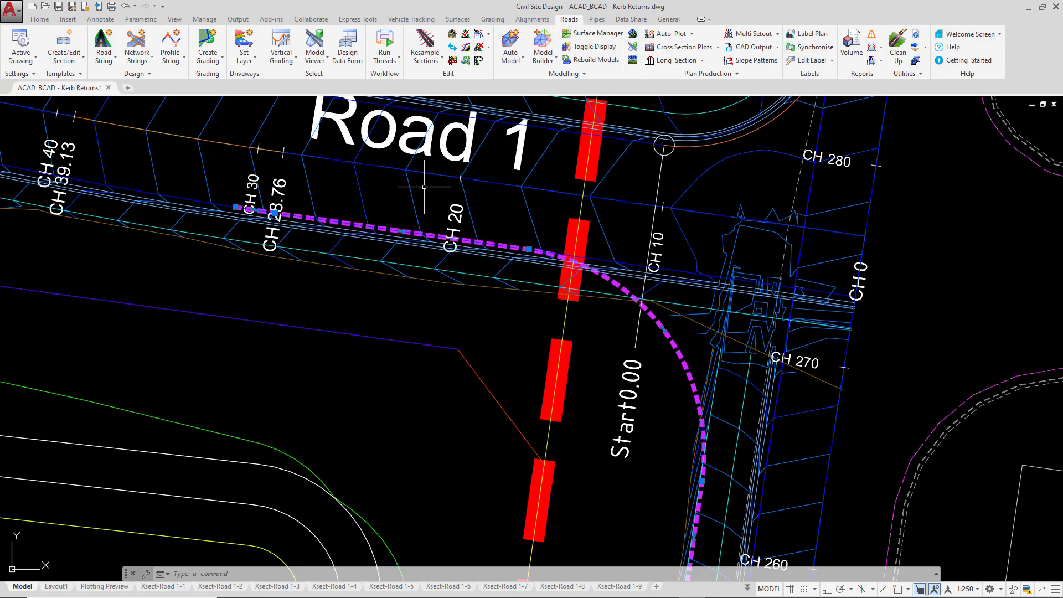
{"action": "scroll", "coordinate": [425, 185], "scroll_direction": "down", "scroll_amount": 2}
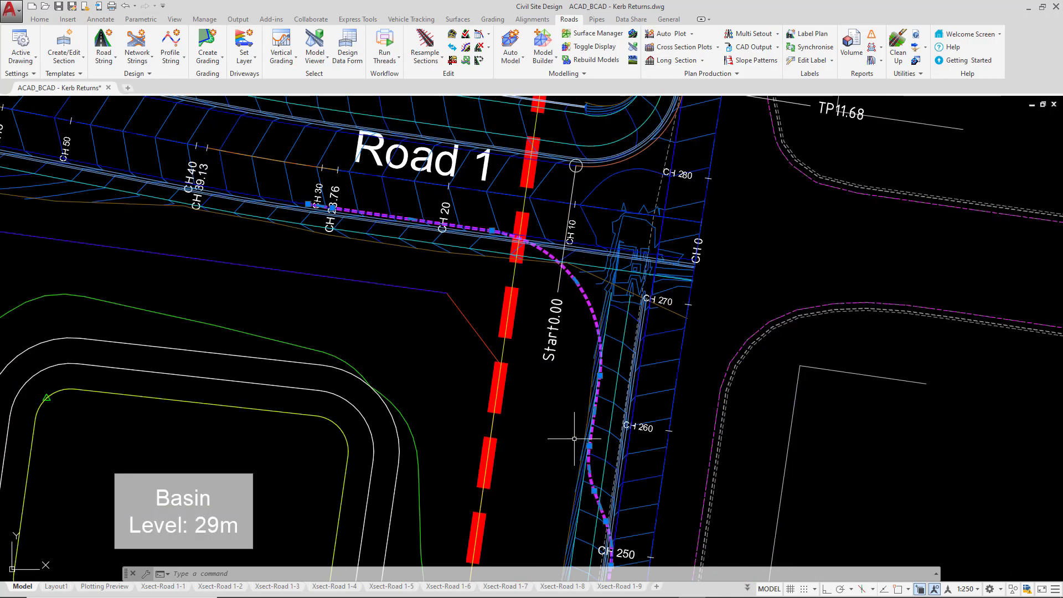
{"action": "middle_click_drag", "start_coordinate": [576, 423], "coordinate": [532, 366]}
{"action": "key", "text": "Escape"}
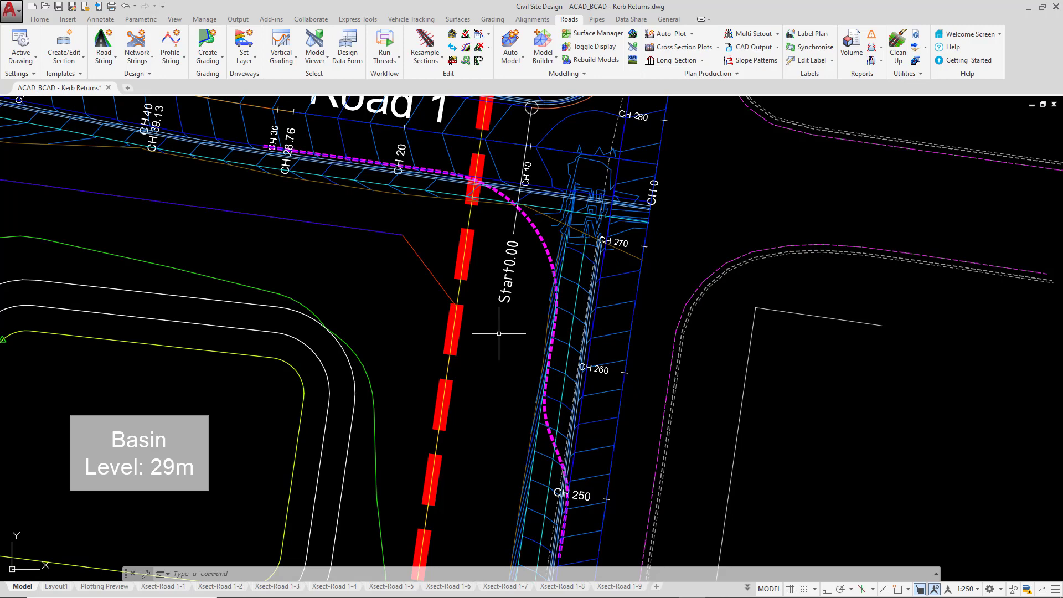
Step: Create an alignment from the magenta kerb polyline and reverse it to start at the CH 250 end
{"action": "left_click", "coordinate": [524, 22]}
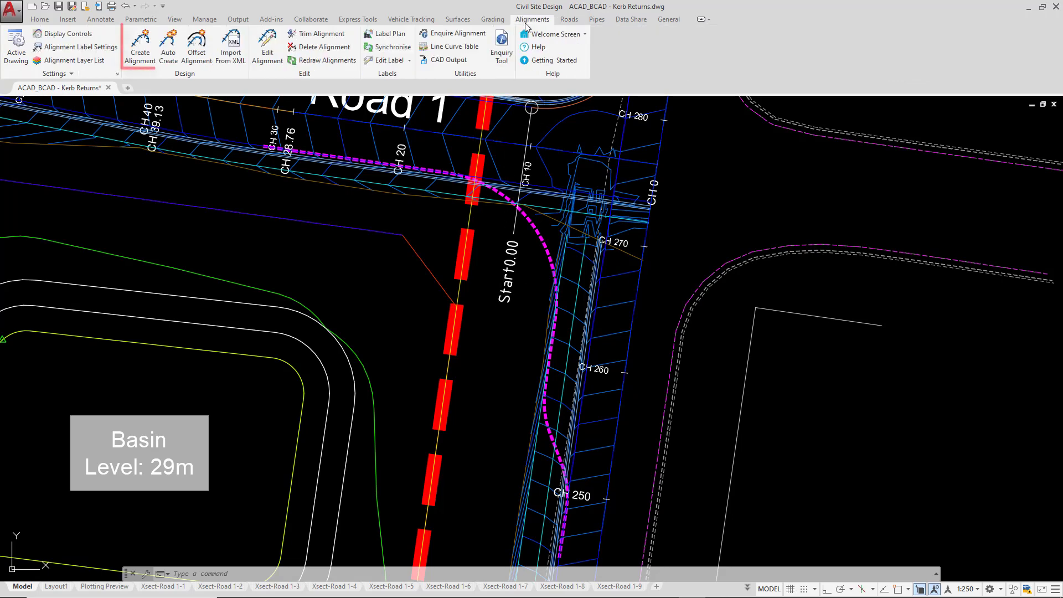
{"action": "left_click", "coordinate": [138, 65]}
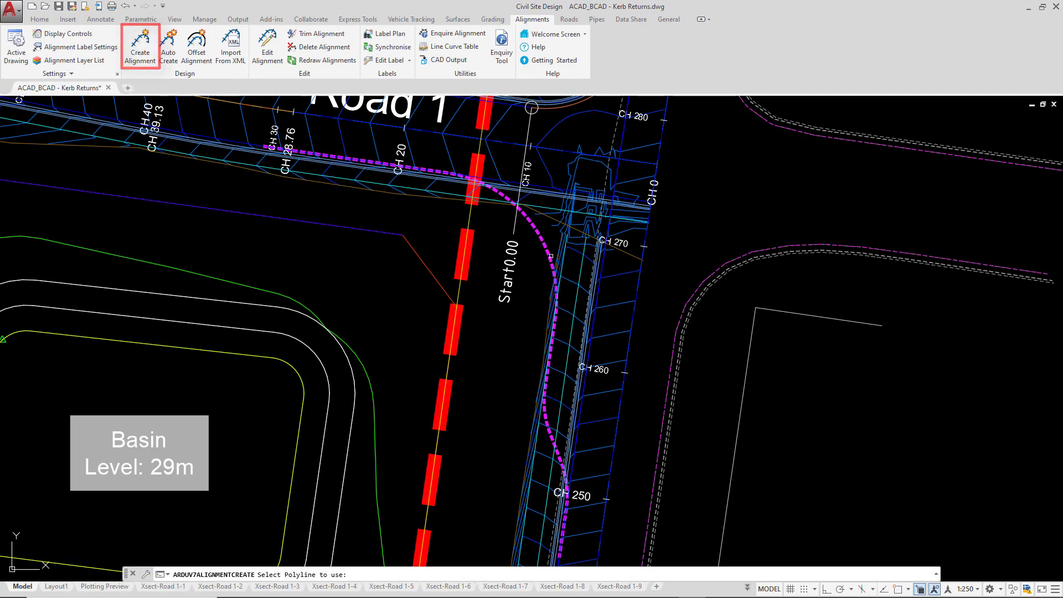
{"action": "left_click", "coordinate": [552, 259]}
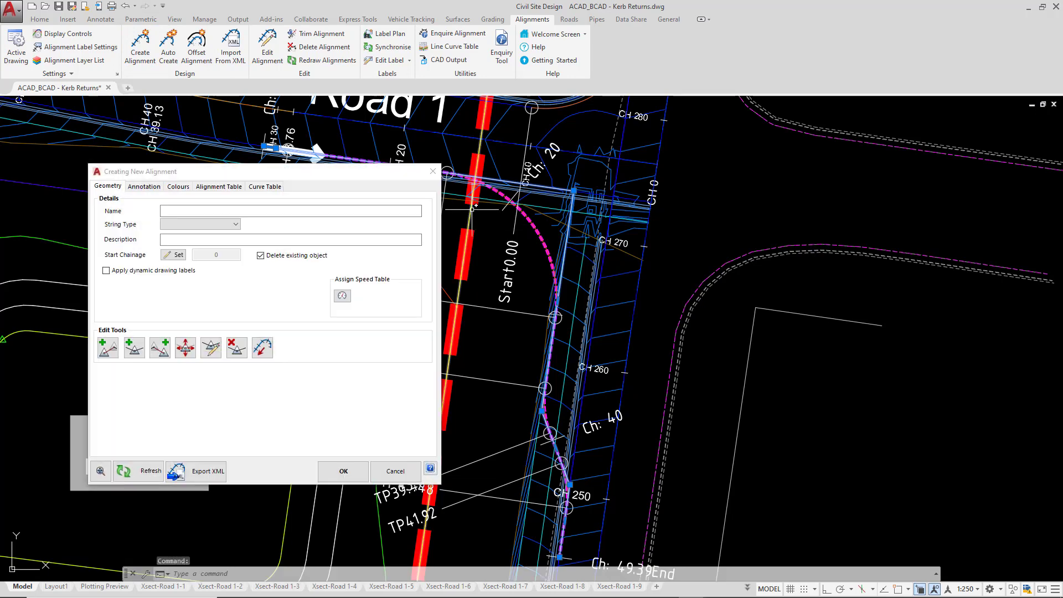
{"action": "mouse_move", "coordinate": [344, 176]}
{"action": "left_mouse_down"}
{"action": "mouse_move", "coordinate": [899, 162]}
{"action": "mouse_move", "coordinate": [939, 146]}
{"action": "left_mouse_up"}
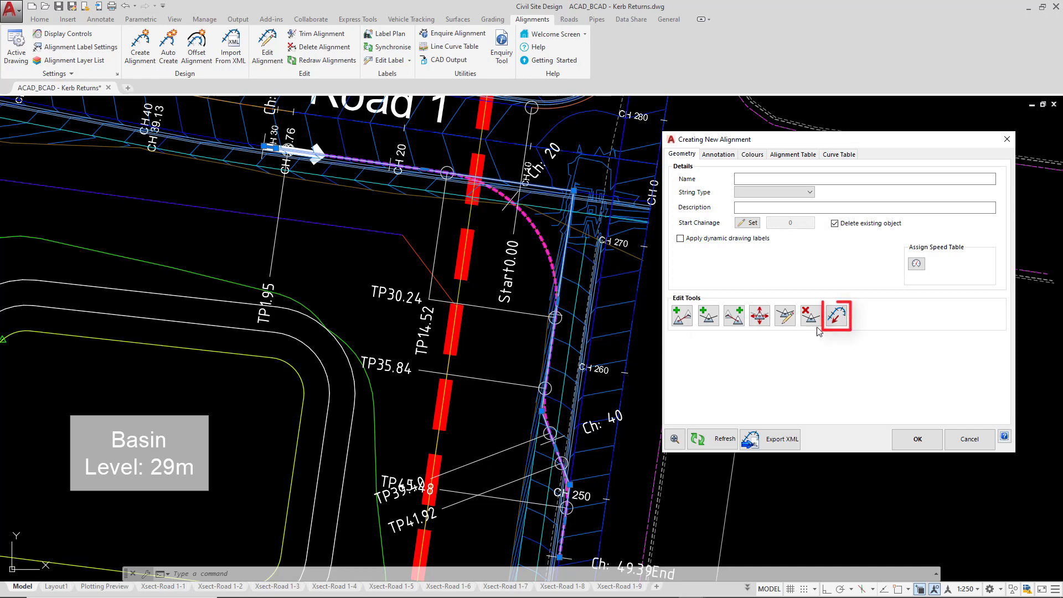
{"action": "left_click", "coordinate": [836, 317]}
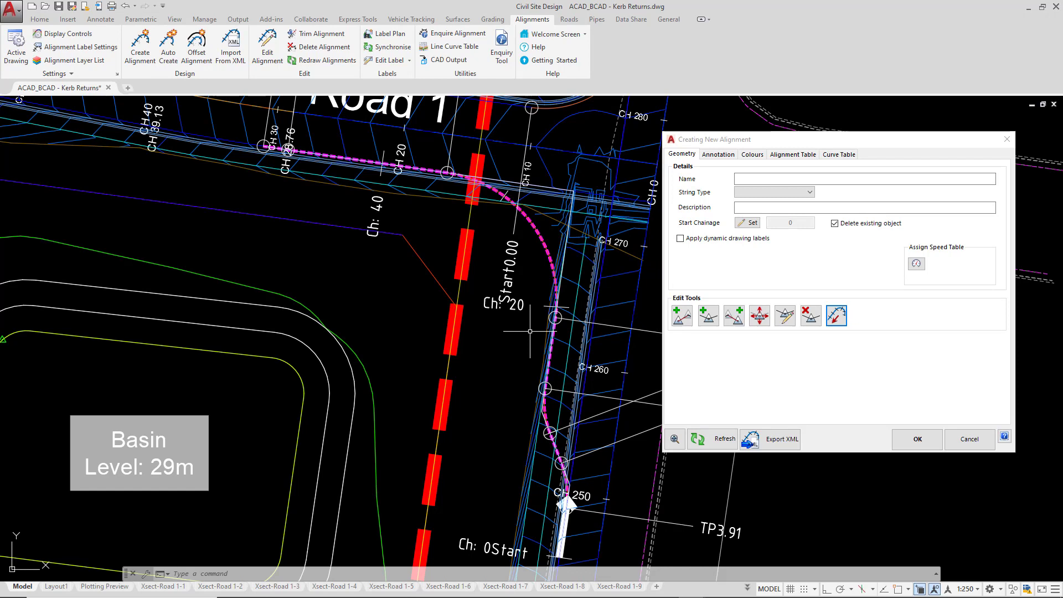
{"action": "left_click", "coordinate": [263, 63]}
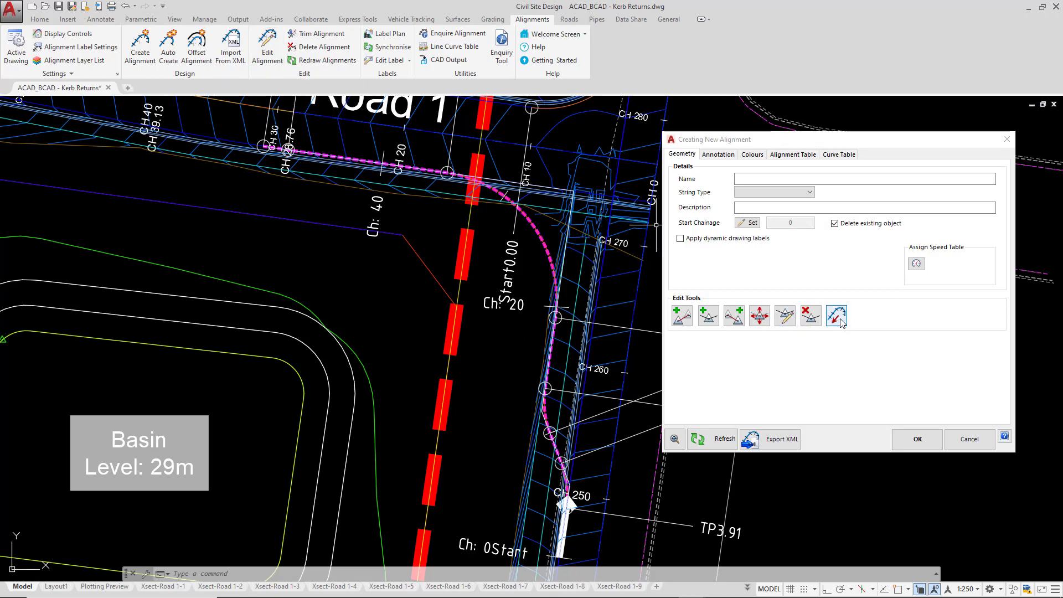
Step: Name it 'Kerb Return - Custom', keep the polyline, label 10m sections and major chainages only, and create it
{"action": "left_click", "coordinate": [759, 180]}
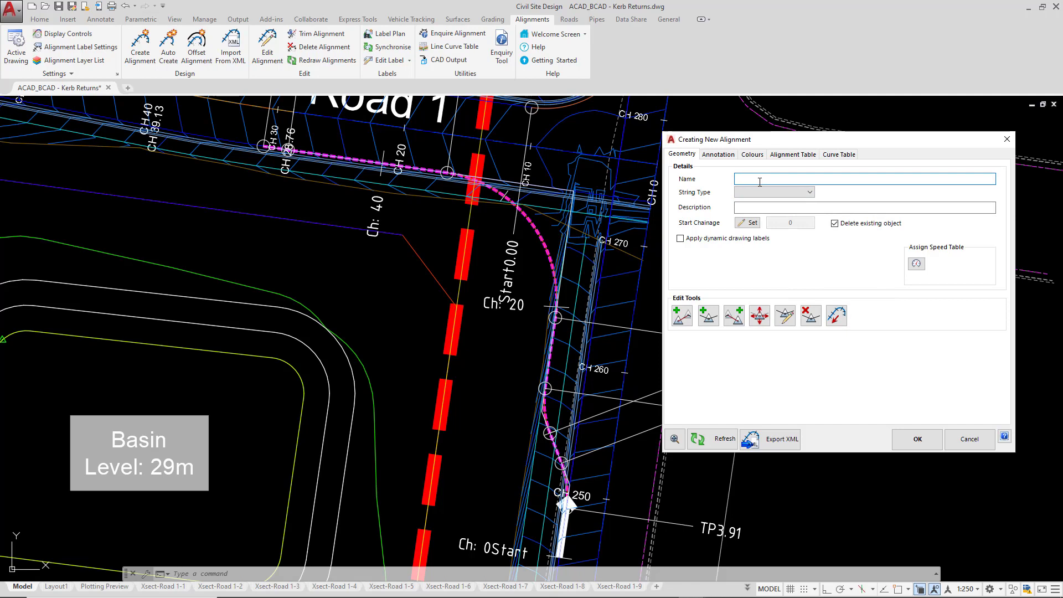
{"action": "type", "text": "Kerb Return - Custom"}
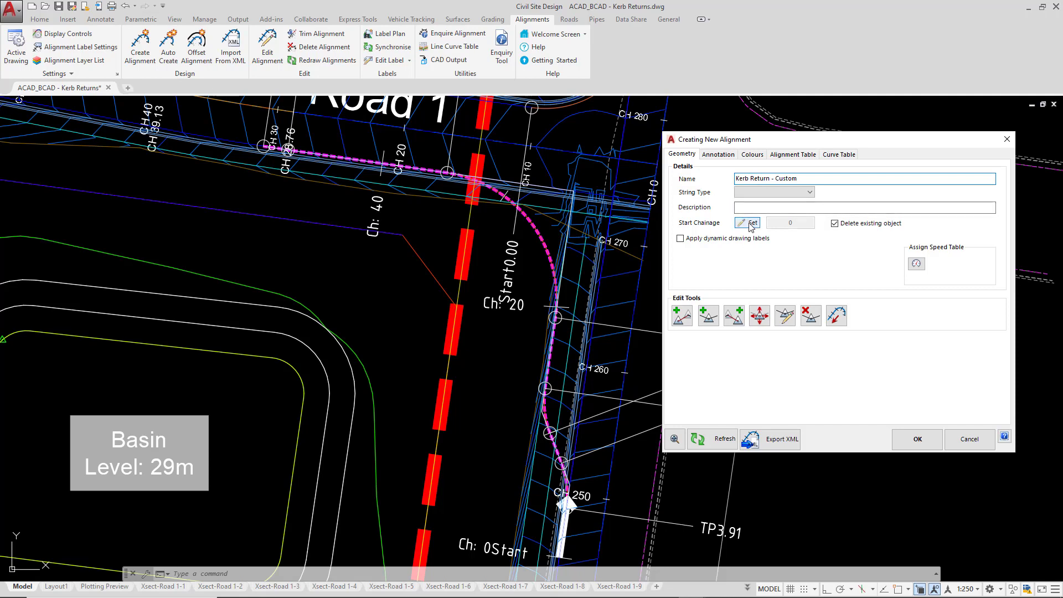
{"action": "left_click", "coordinate": [835, 224]}
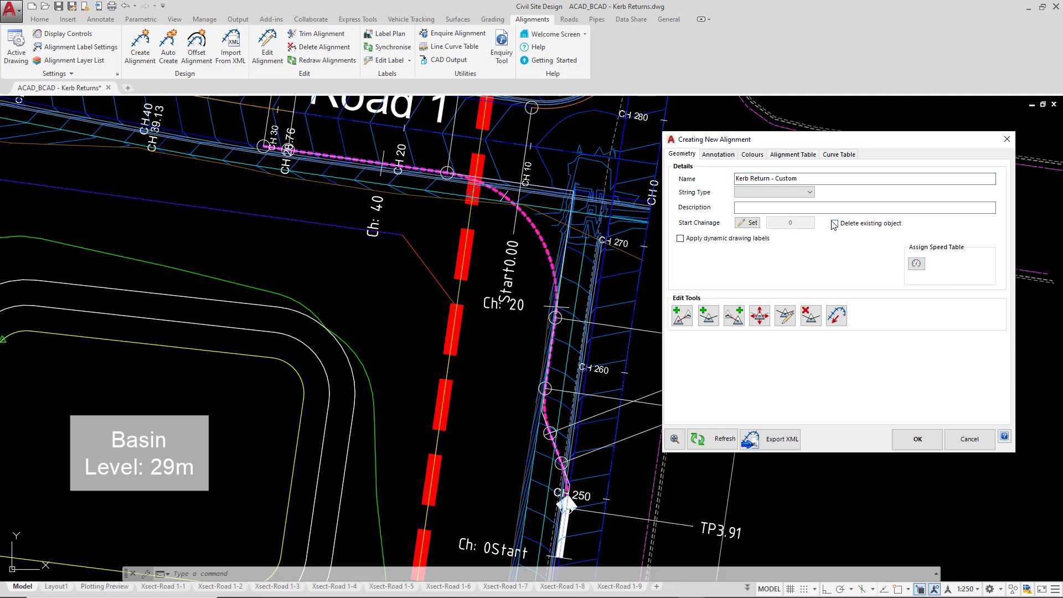
{"action": "left_click", "coordinate": [698, 242]}
{"action": "left_click", "coordinate": [774, 259]}
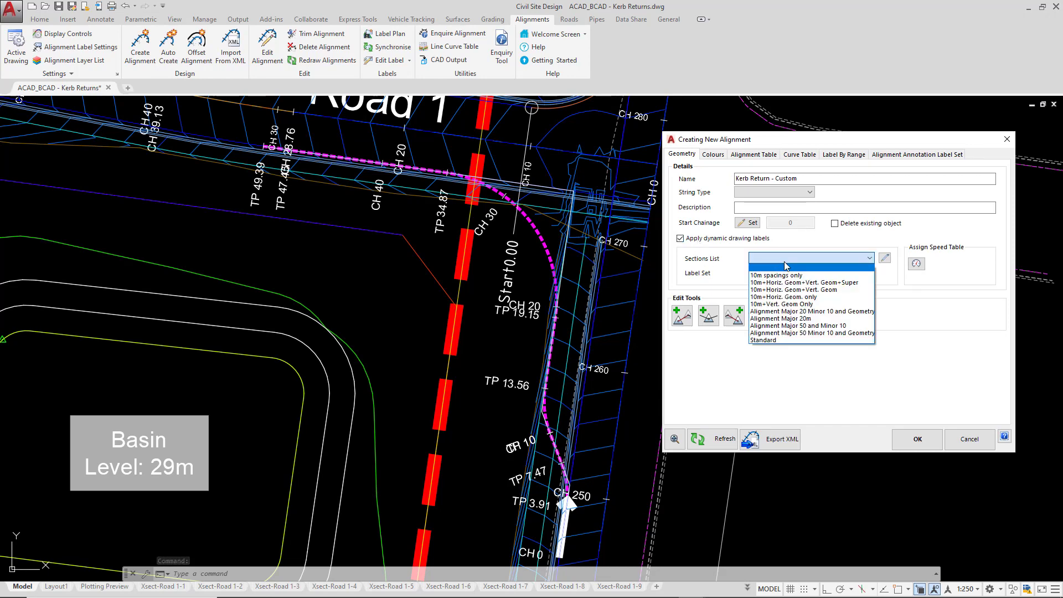
{"action": "left_click", "coordinate": [787, 275]}
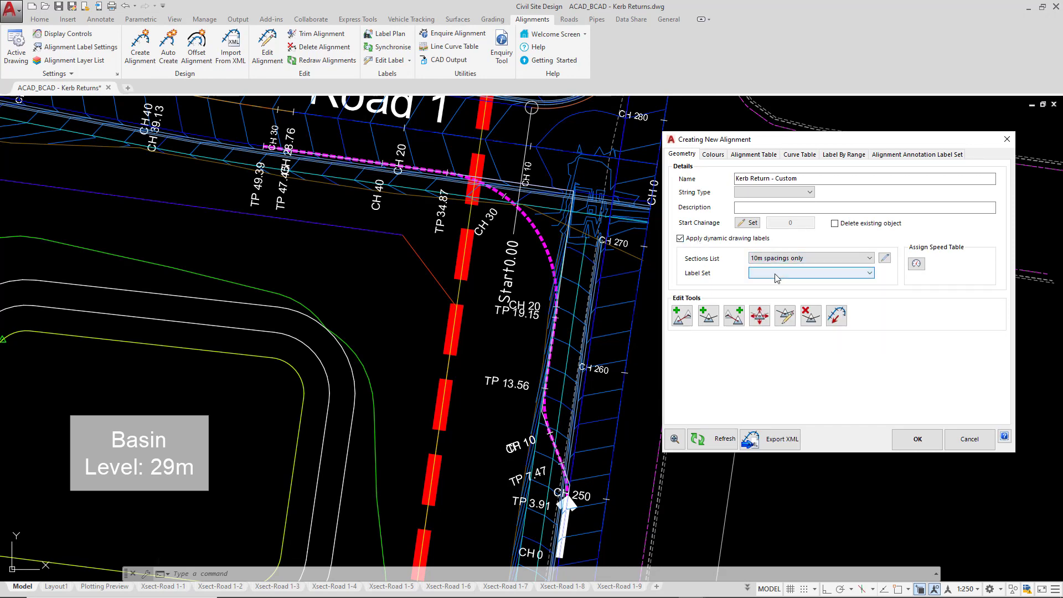
{"action": "left_click", "coordinate": [787, 275]}
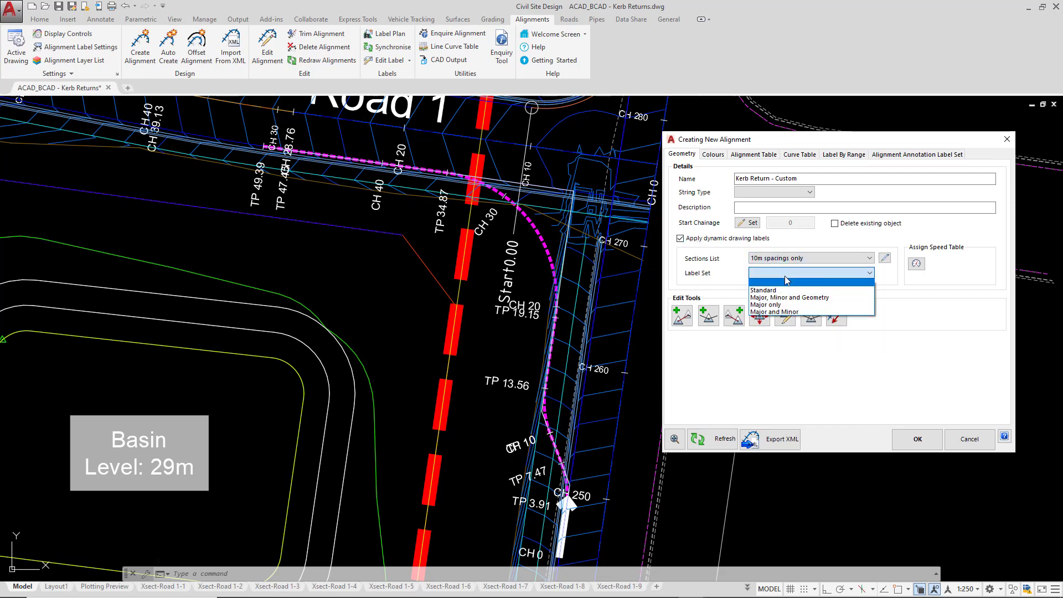
{"action": "left_click", "coordinate": [777, 305]}
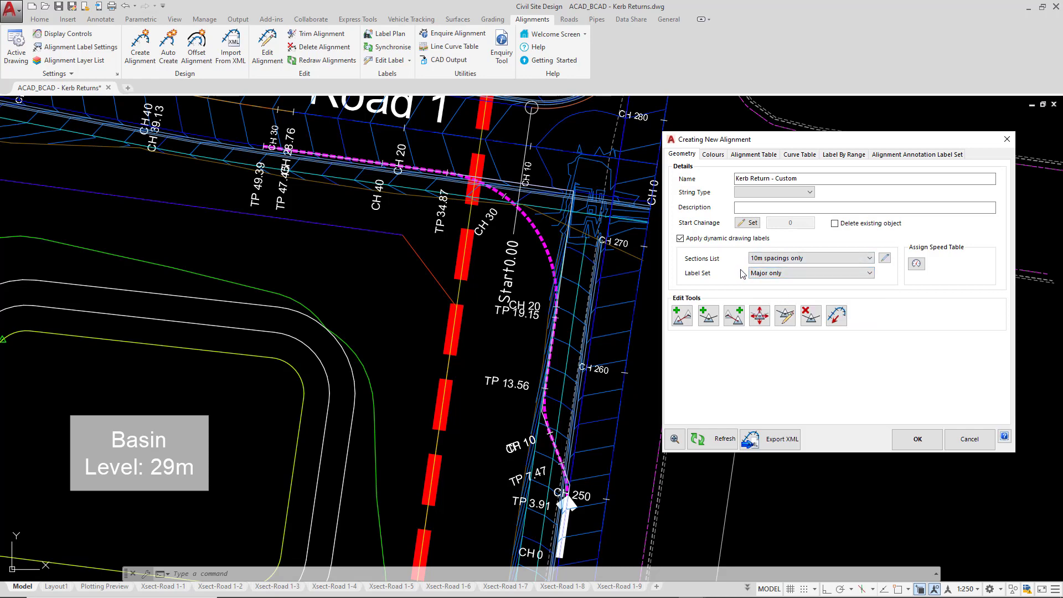
{"action": "left_click", "coordinate": [725, 441]}
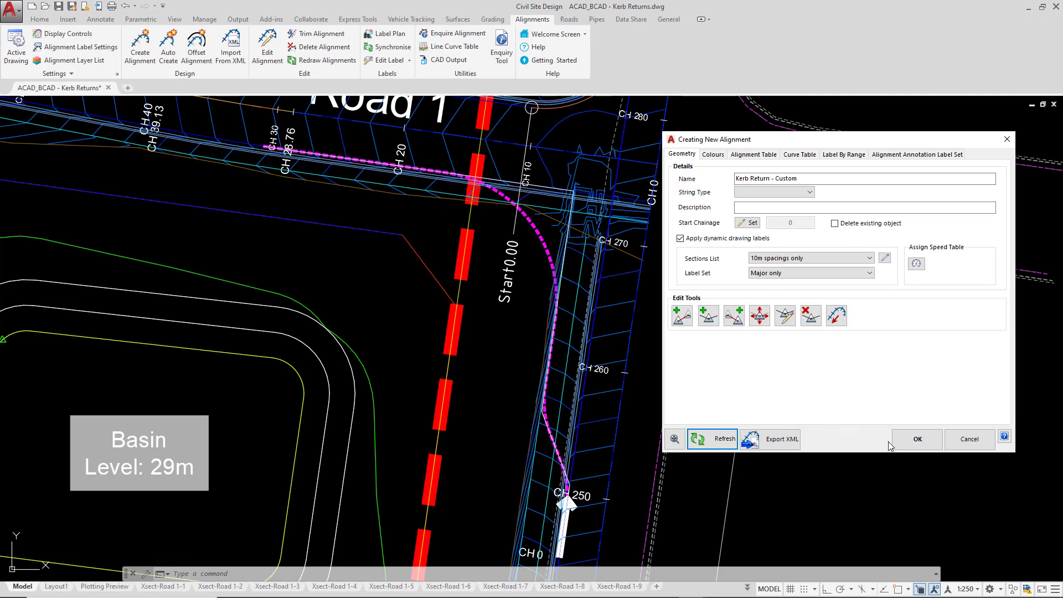
{"action": "left_click", "coordinate": [910, 439]}
Step: Show the Roads design tools and recentre the Road 1 intersection in view
{"action": "middle_click_drag", "start_coordinate": [502, 323], "coordinate": [478, 296]}
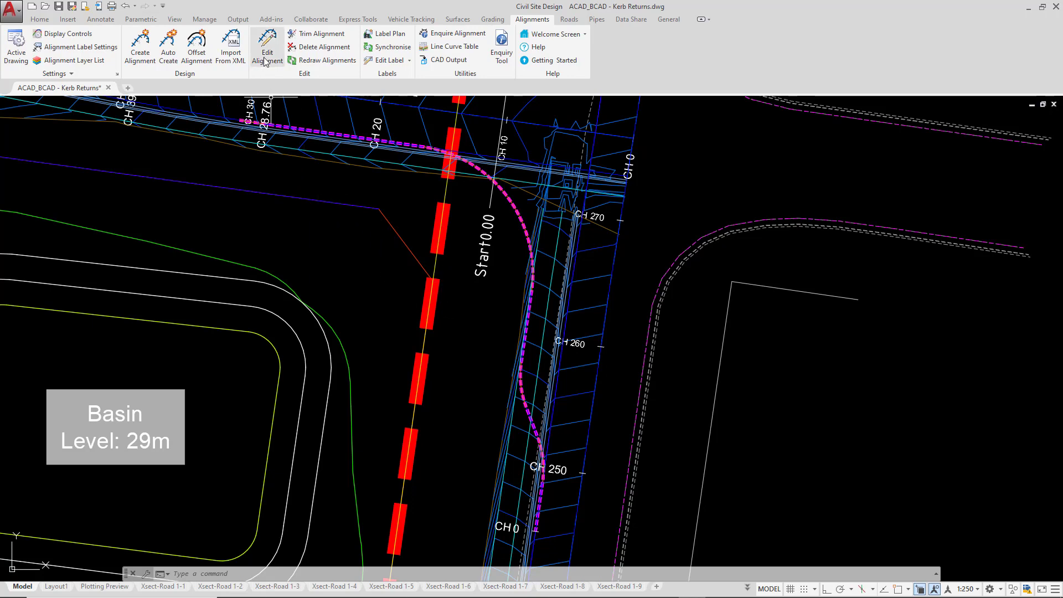
{"action": "left_click", "coordinate": [569, 21]}
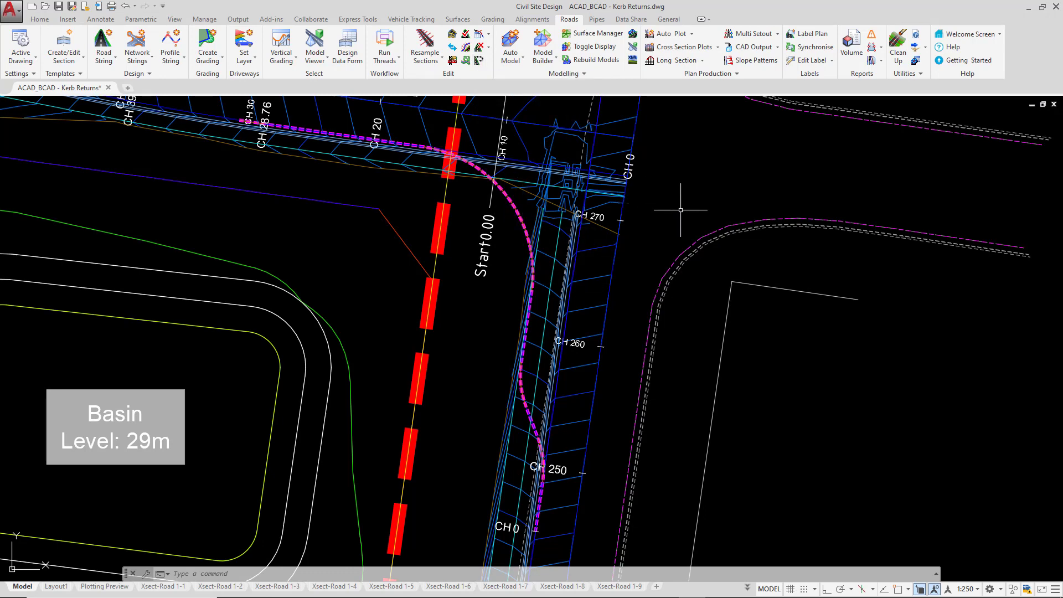
{"action": "middle_click_drag", "start_coordinate": [683, 180], "coordinate": [701, 197]}
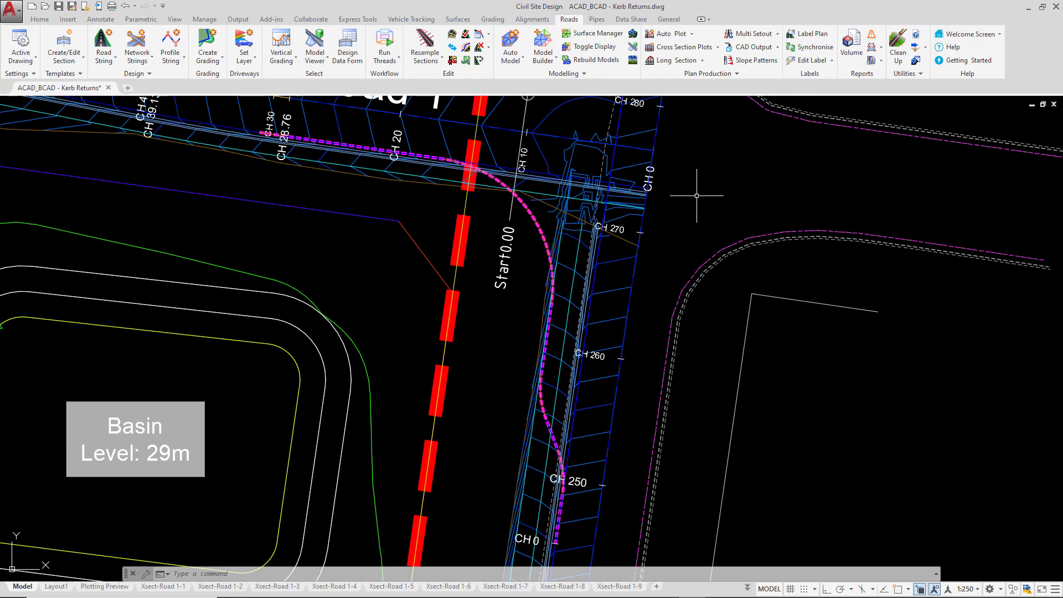
Step: Start a new kerb return string at the Road 1 intersection and rename it KR2
{"action": "left_click", "coordinate": [138, 62]}
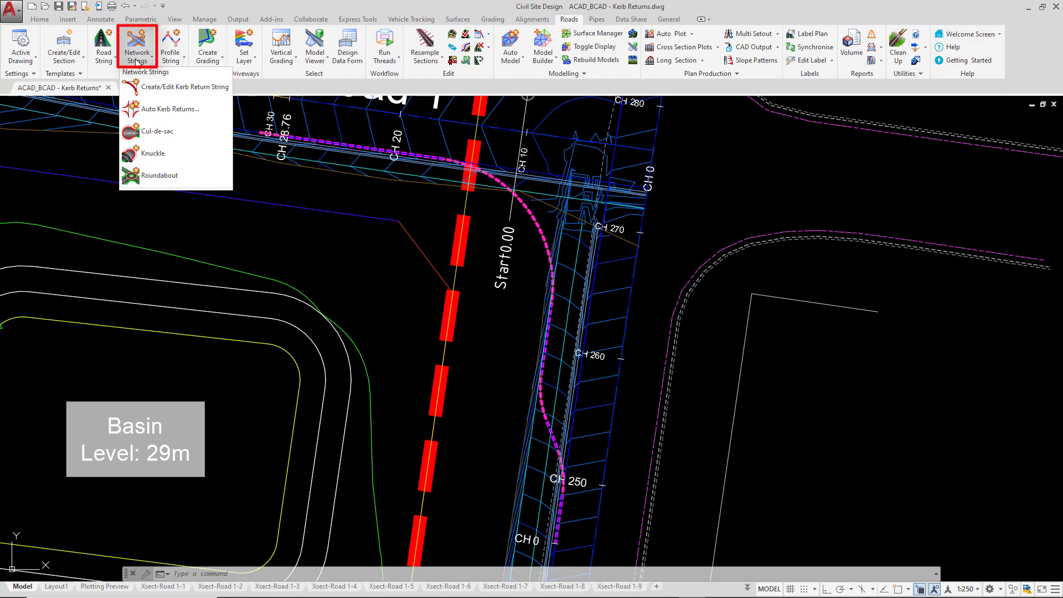
{"action": "left_click", "coordinate": [183, 86]}
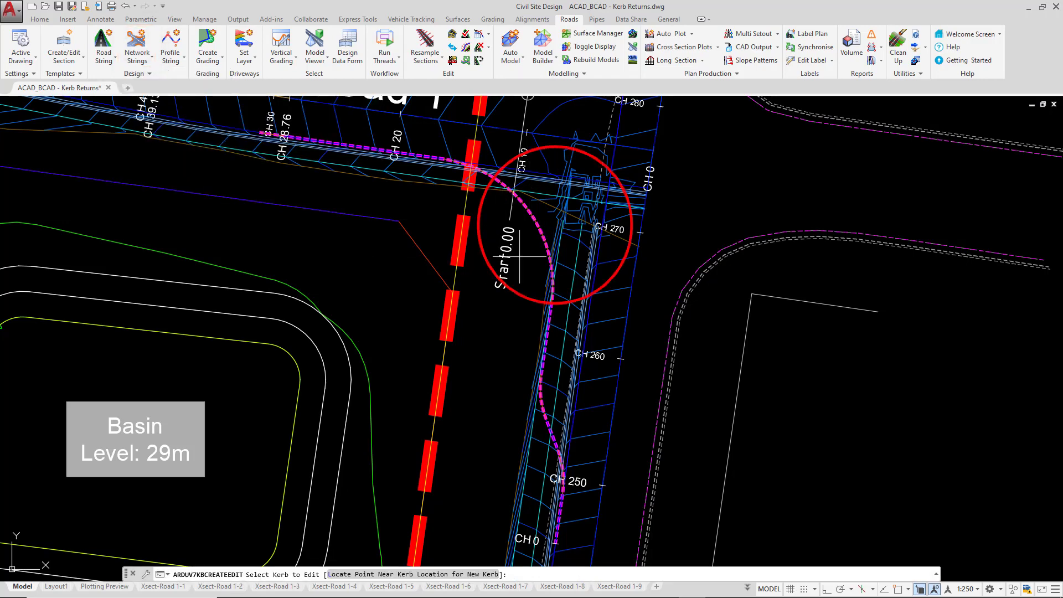
{"action": "left_click", "coordinate": [551, 213]}
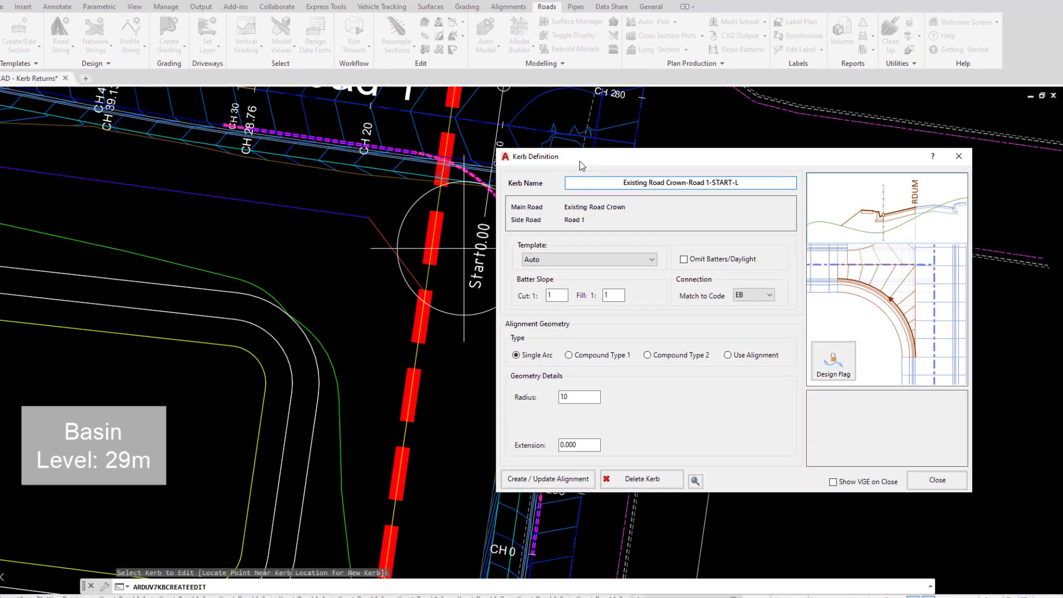
{"action": "left_click_drag", "start_coordinate": [587, 166], "coordinate": [650, 145]}
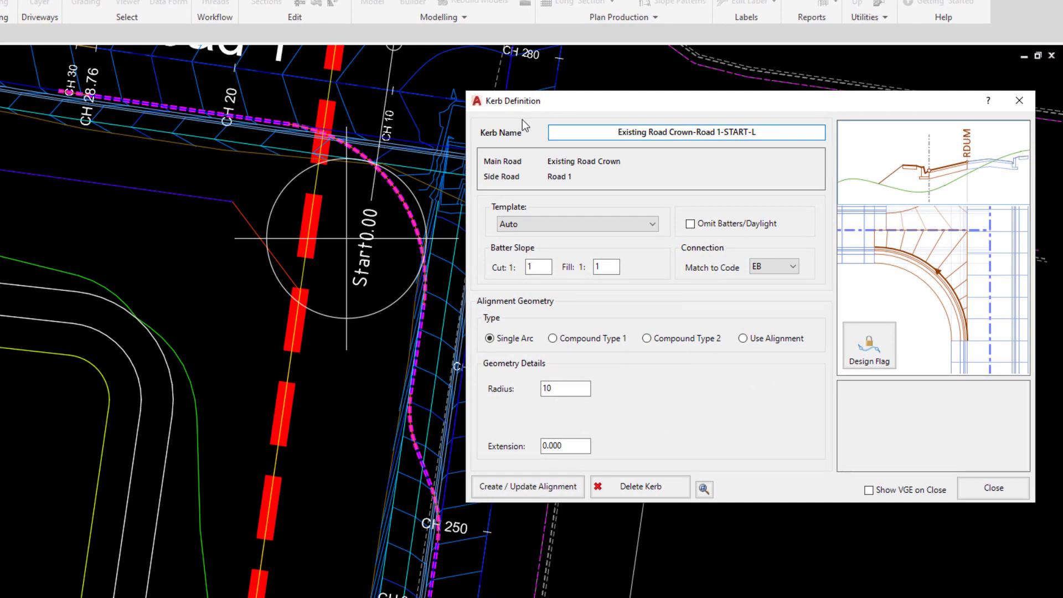
{"action": "mouse_move", "coordinate": [711, 143]}
{"action": "left_click_drag", "start_coordinate": [777, 137], "coordinate": [571, 128]}
{"action": "type", "text": "KR2"}
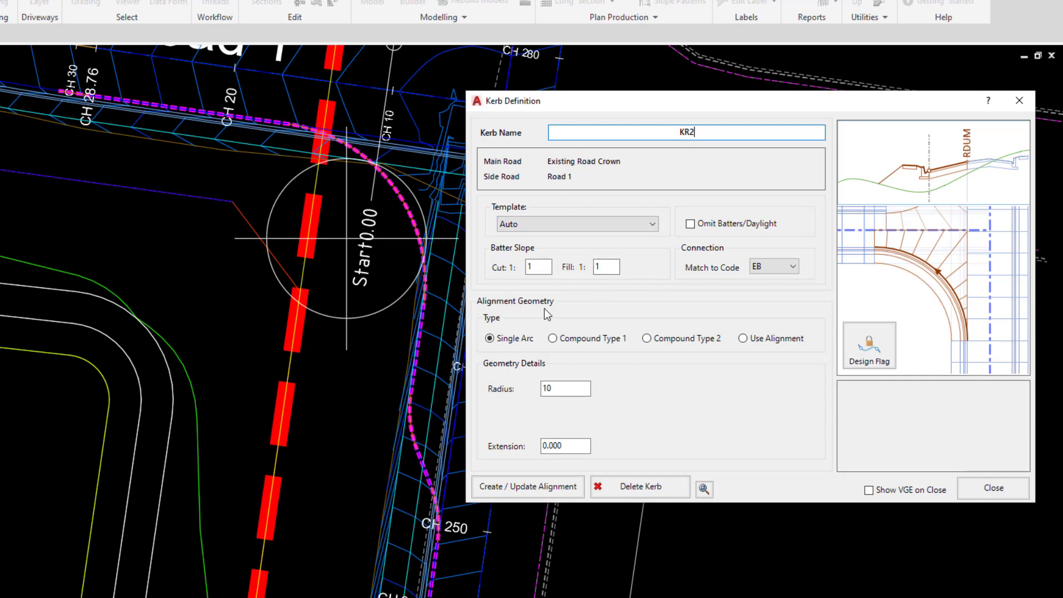
Step: Base KR2's shape on the Kerb Return - Custom alignment instead of a 10 m arc
{"action": "left_click", "coordinate": [742, 339]}
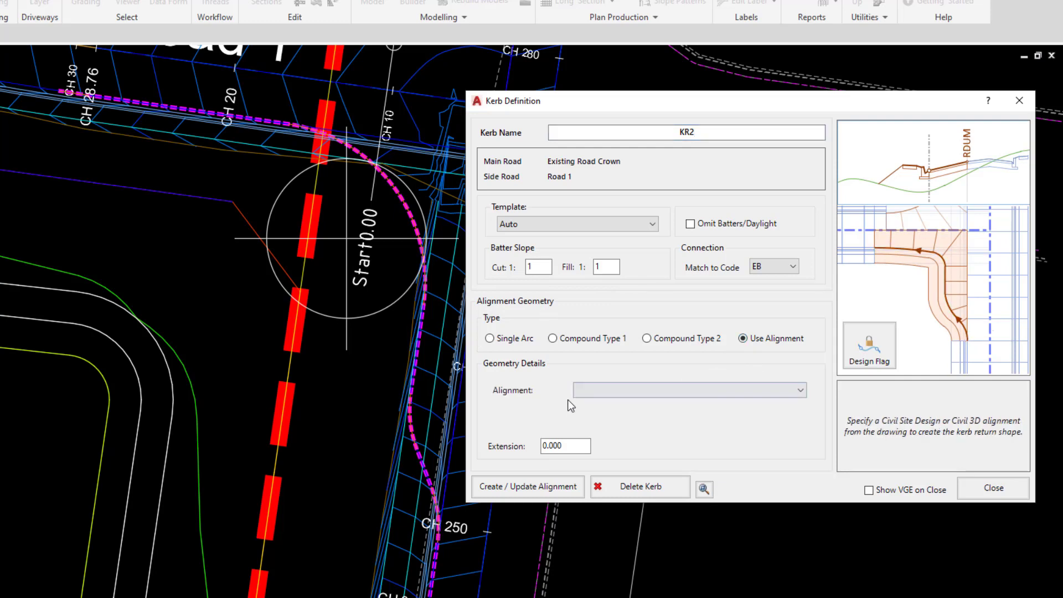
{"action": "left_click", "coordinate": [594, 389]}
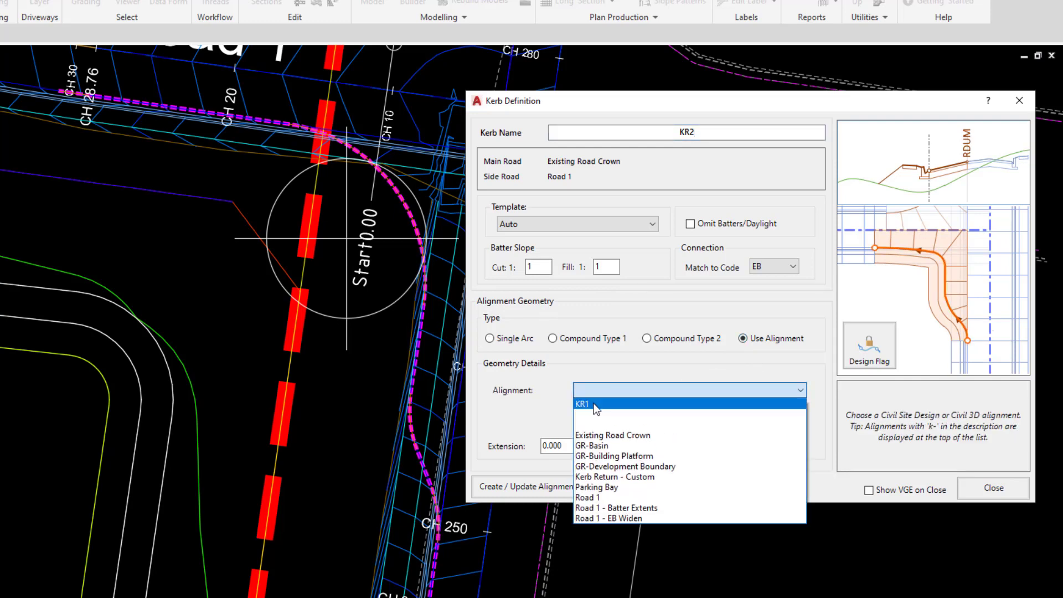
{"action": "left_click", "coordinate": [615, 477]}
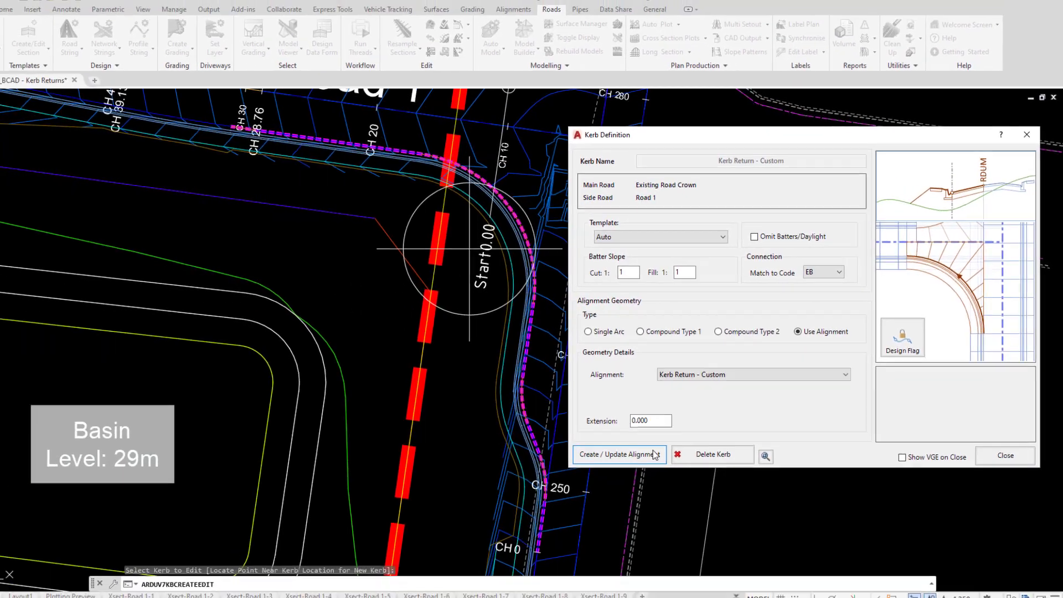
Step: Generate the kerb return from the Kerb Return - Custom alignment and inspect it around the intersection
{"action": "left_click", "coordinate": [579, 479]}
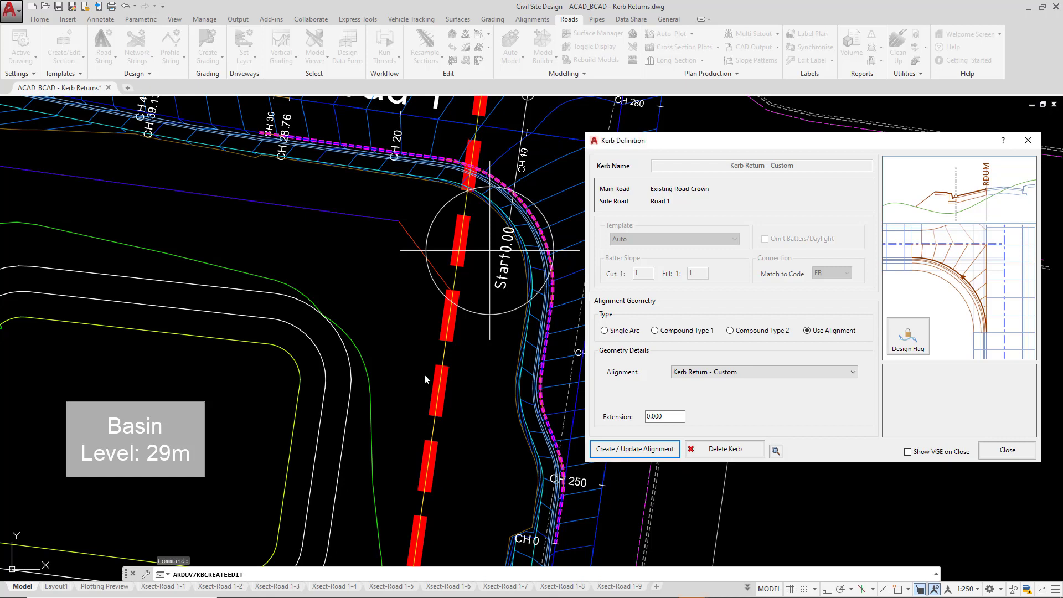
{"action": "left_click", "coordinate": [776, 451]}
{"action": "scroll", "coordinate": [570, 343], "scroll_direction": "down", "scroll_amount": 3}
{"action": "middle_click_drag", "start_coordinate": [462, 224], "coordinate": [466, 269]}
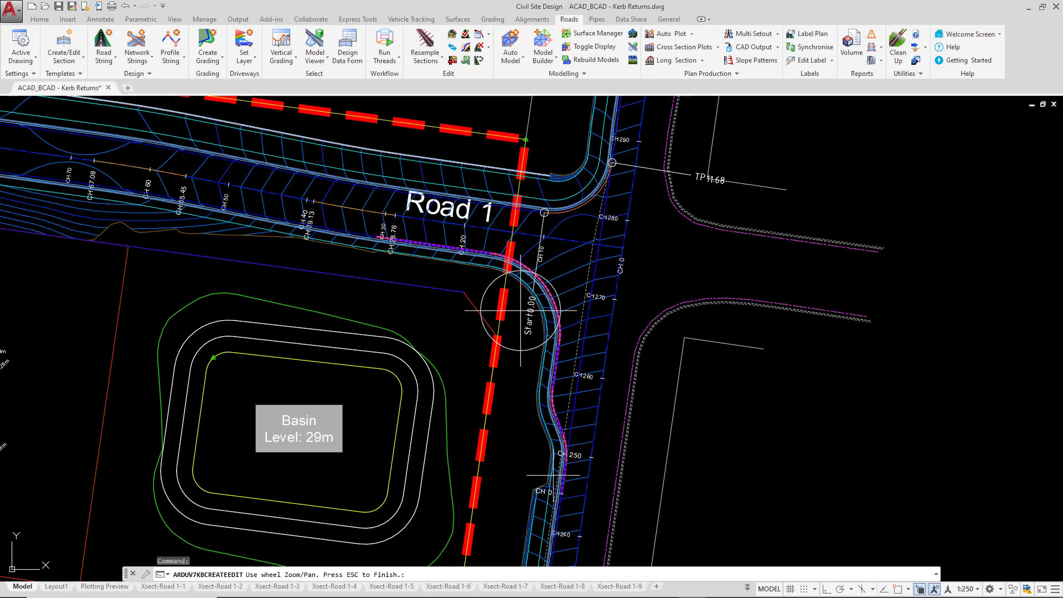
{"action": "scroll", "coordinate": [545, 510], "scroll_direction": "up", "scroll_amount": 2}
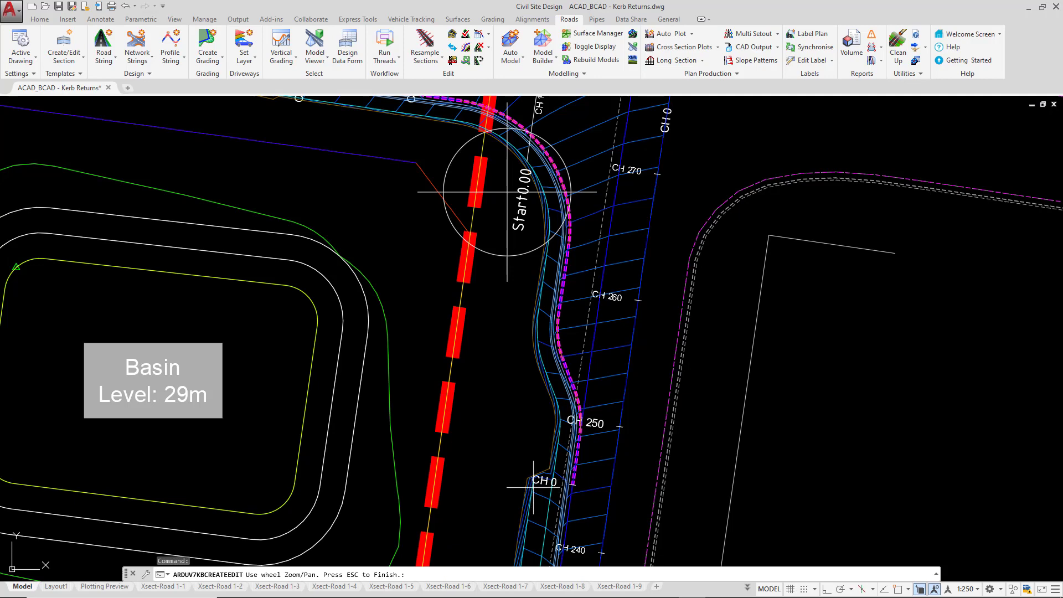
{"action": "scroll", "coordinate": [533, 487], "scroll_direction": "down", "scroll_amount": 2}
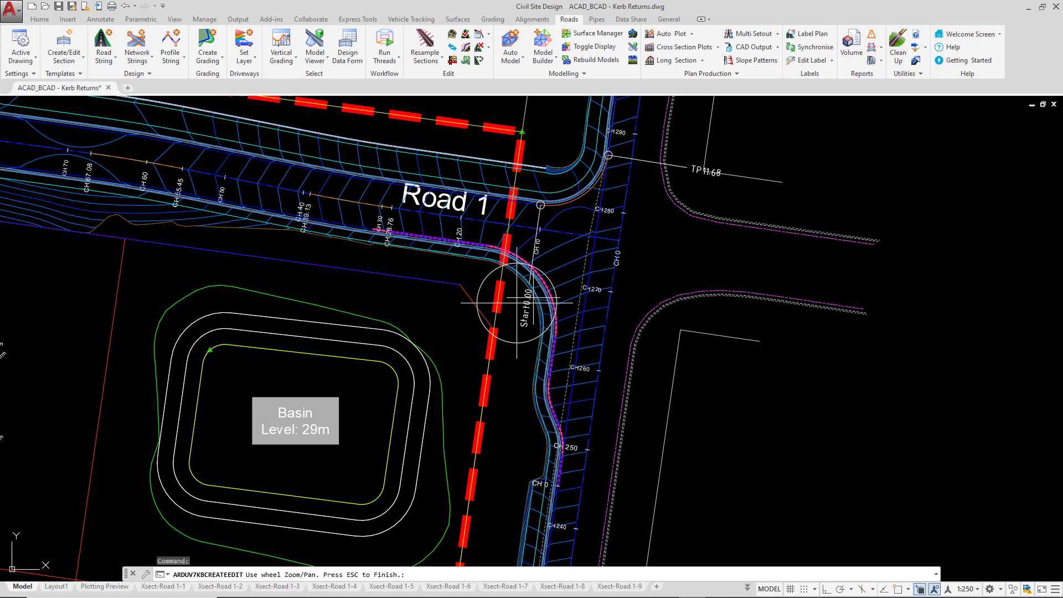
{"action": "key", "text": "Escape"}
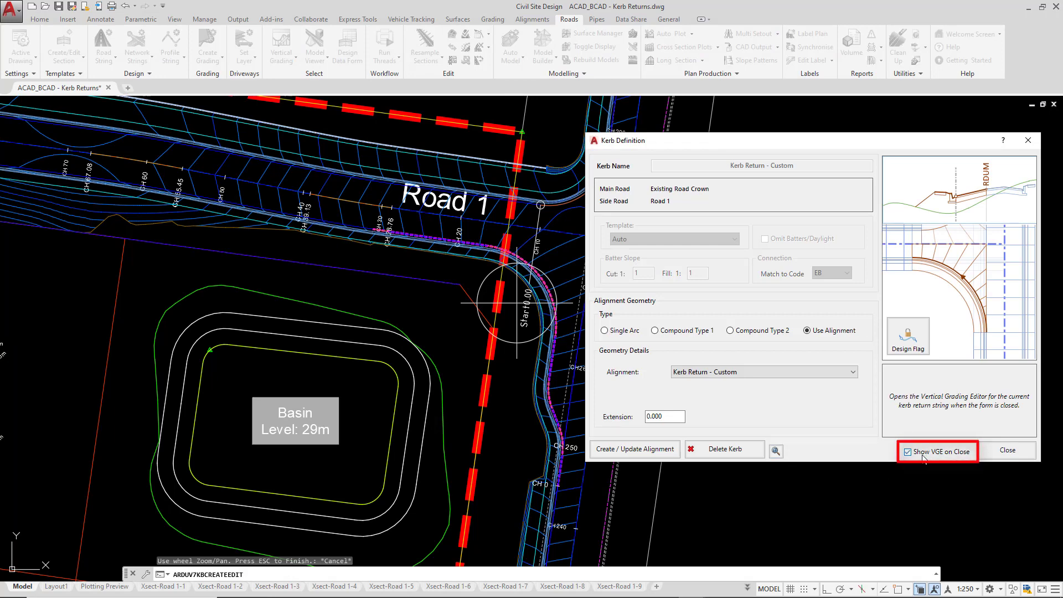
Step: Review the Kerb Return - Custom C.L. profile (grades -8.936% and -9.716%), then close the grade editor
{"action": "left_click", "coordinate": [1007, 450]}
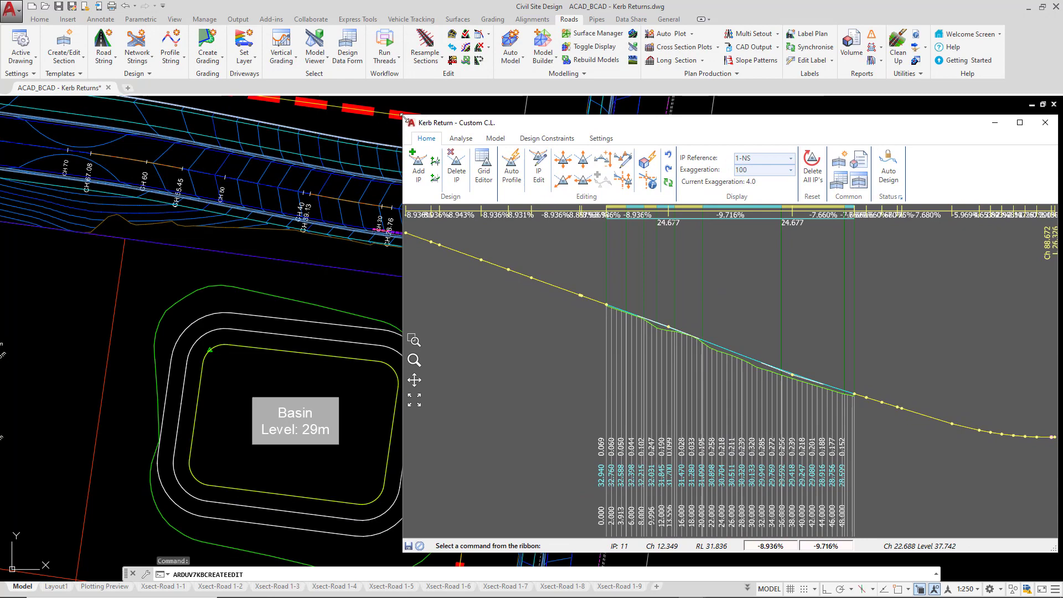
{"action": "left_click_drag", "start_coordinate": [403, 117], "coordinate": [616, 135]}
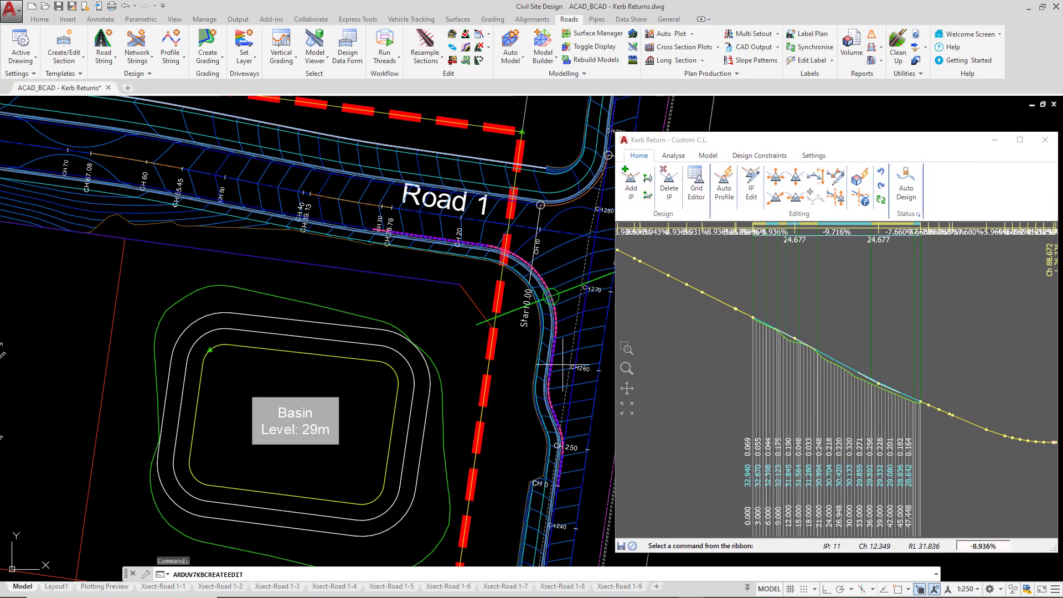
{"action": "scroll", "coordinate": [564, 363], "scroll_direction": "up", "scroll_amount": 5}
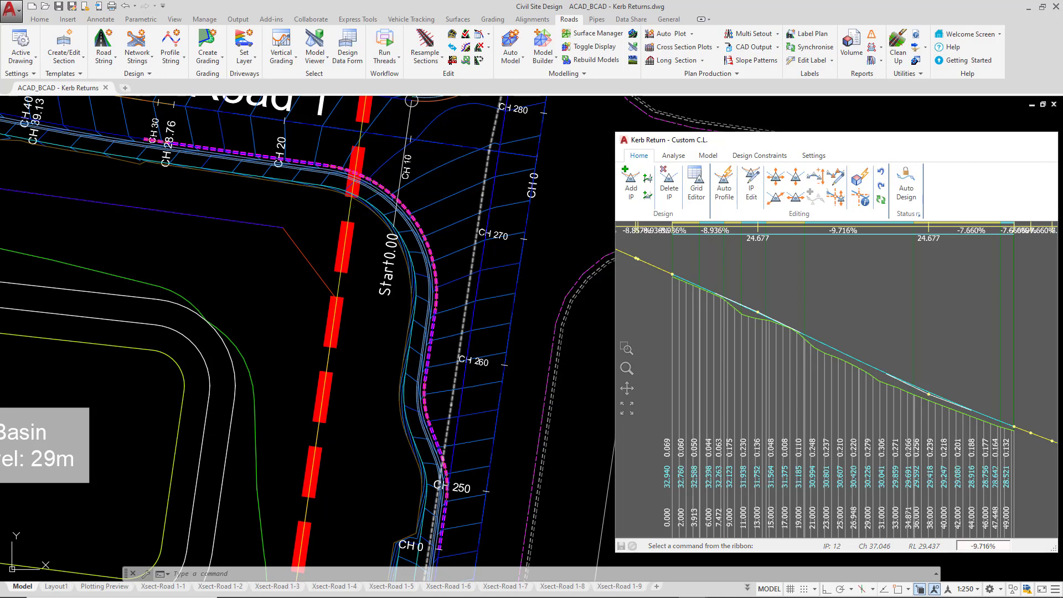
{"action": "left_click", "coordinate": [1044, 141]}
{"action": "left_click", "coordinate": [1044, 357]}
{"action": "key", "text": "Escape"}
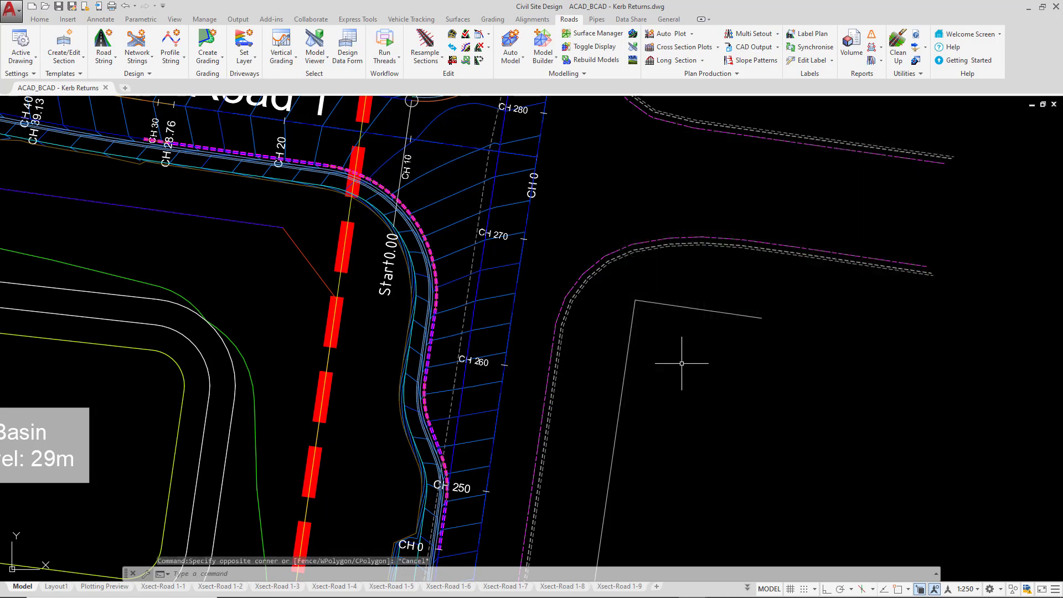